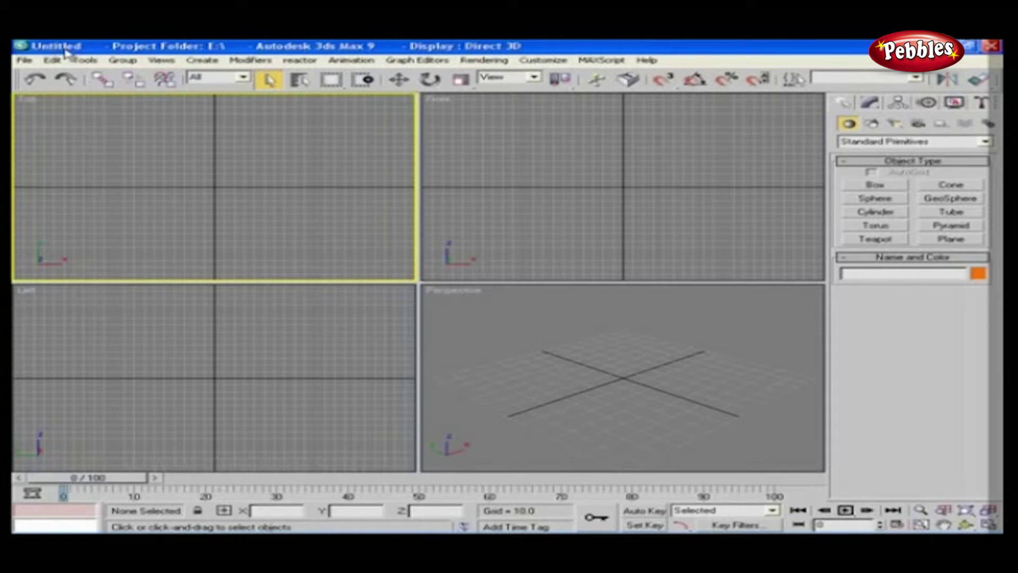
Step: Start a new scene, confirming that everything is cleared
left_click(27, 61)
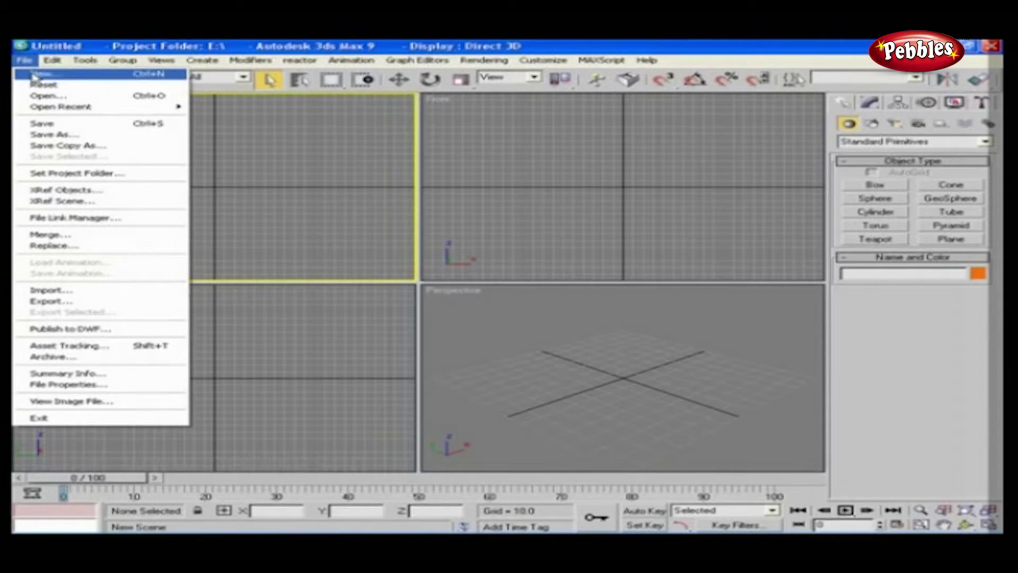
left_click(41, 74)
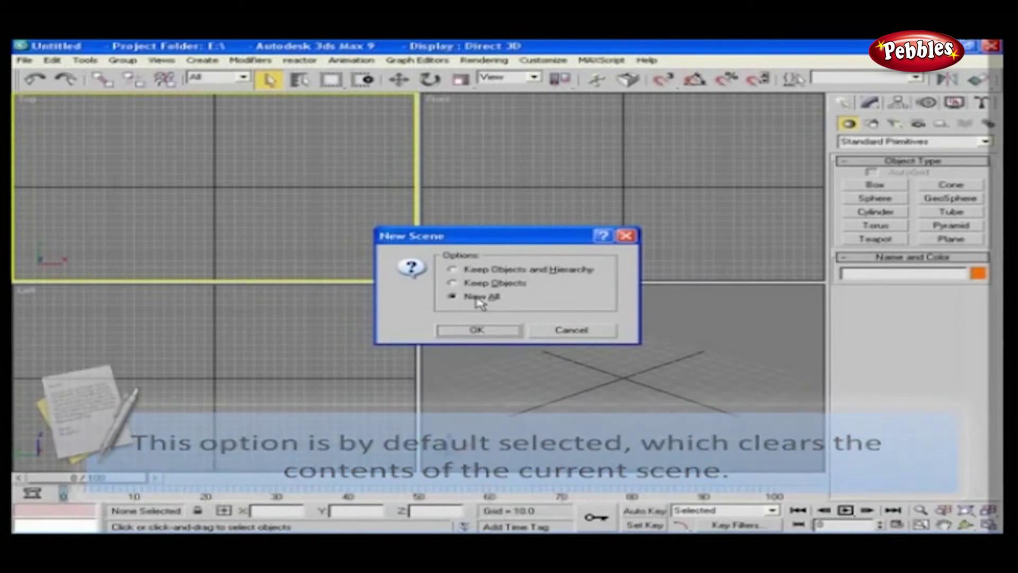
left_click(474, 330)
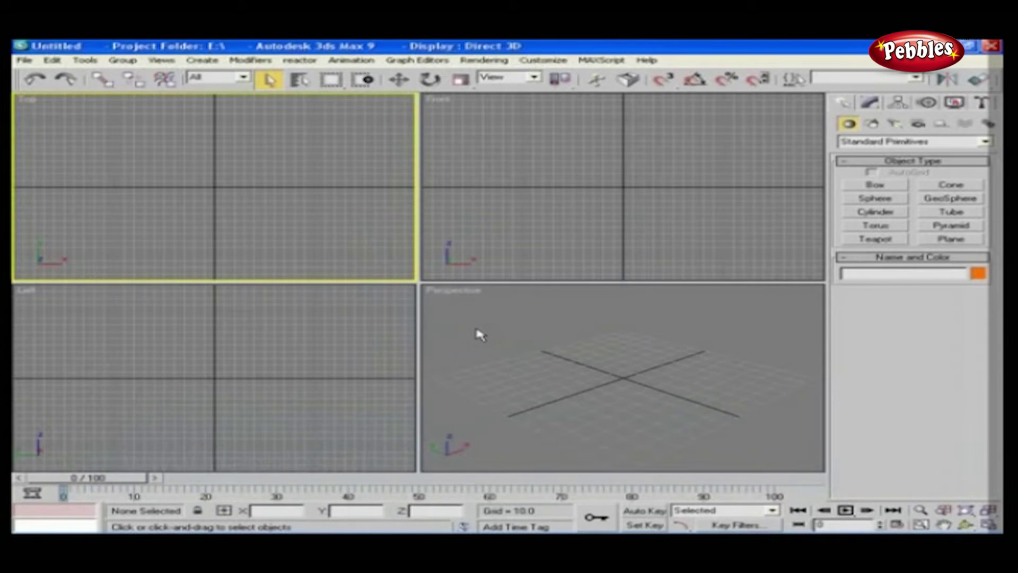
Step: Create a purple box with some height at the Top viewport grid centre
left_click(875, 185)
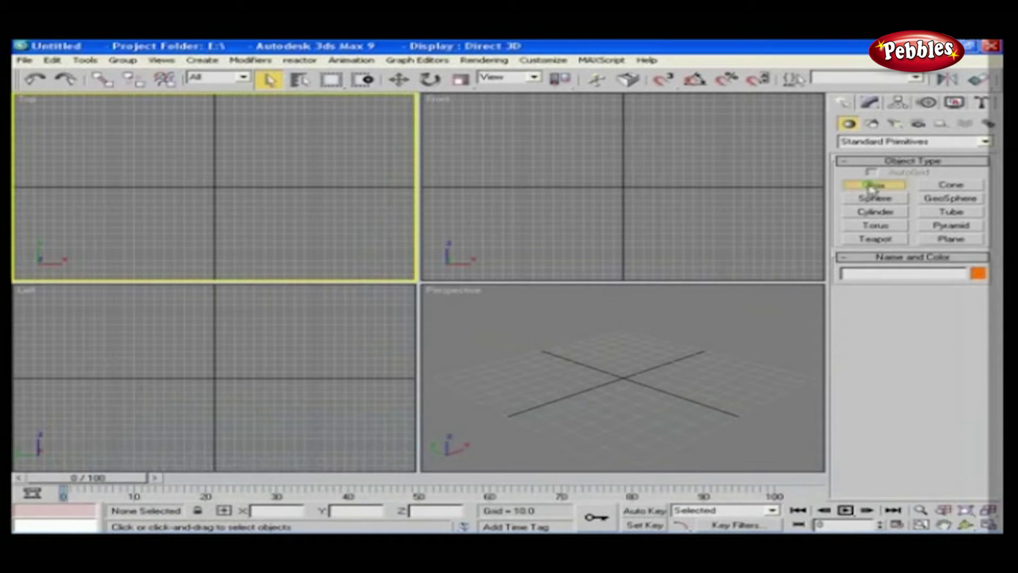
left_click_drag(163, 152, 292, 227)
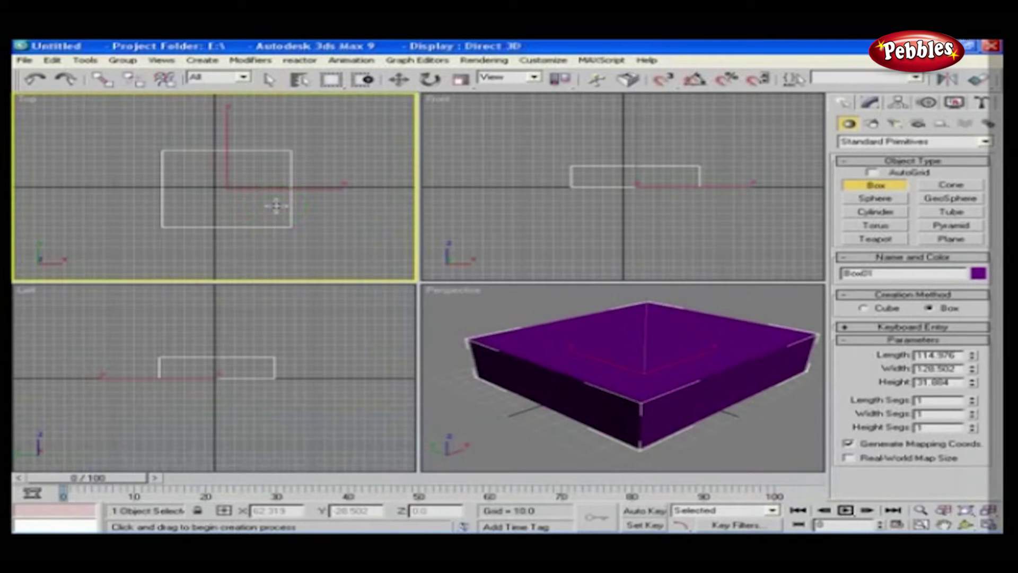
left_click(24, 59)
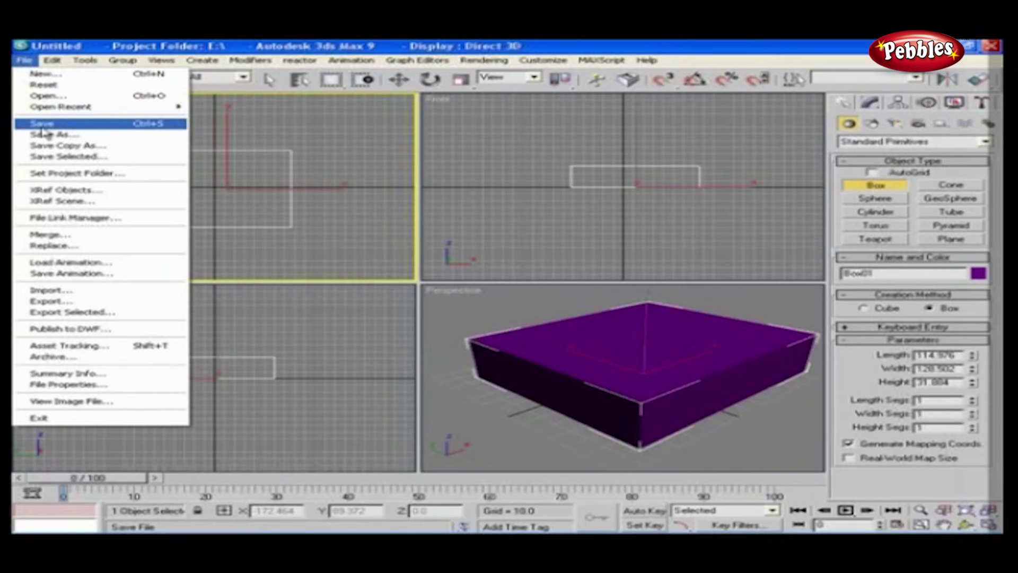
Step: In Save File As, check the History list and set Save in to Desktop
left_click(162, 125)
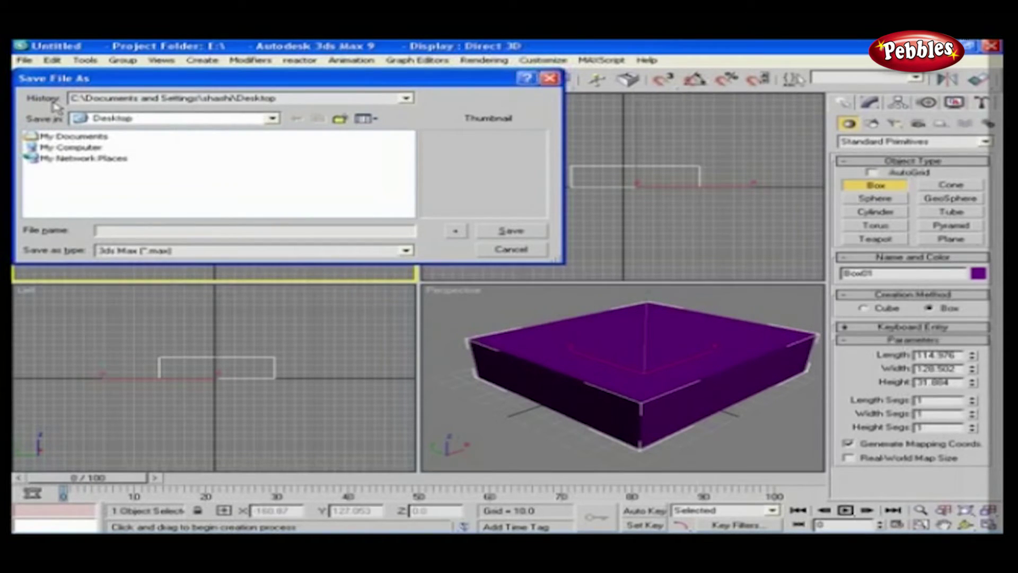
left_click(406, 98)
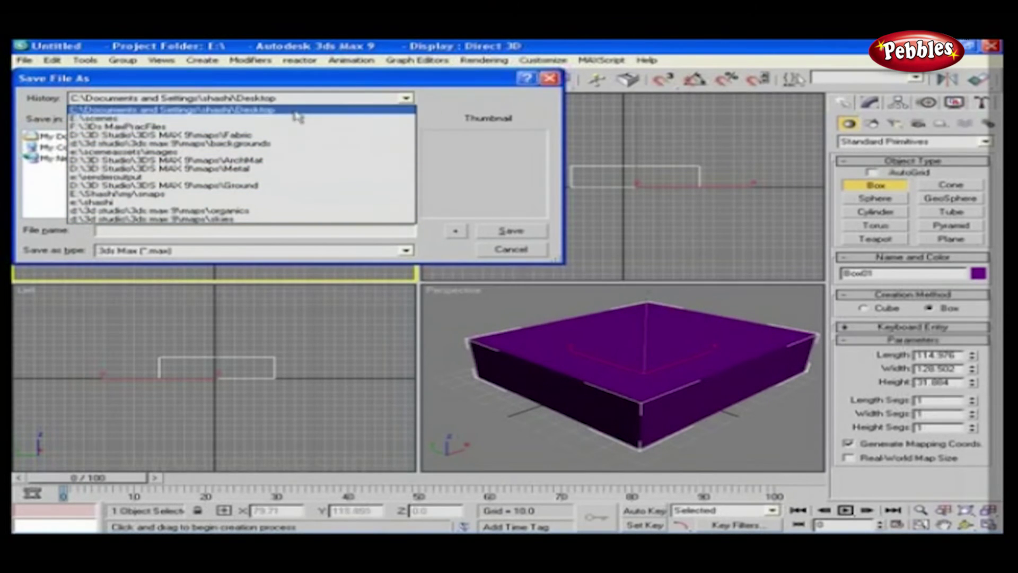
left_click(450, 96)
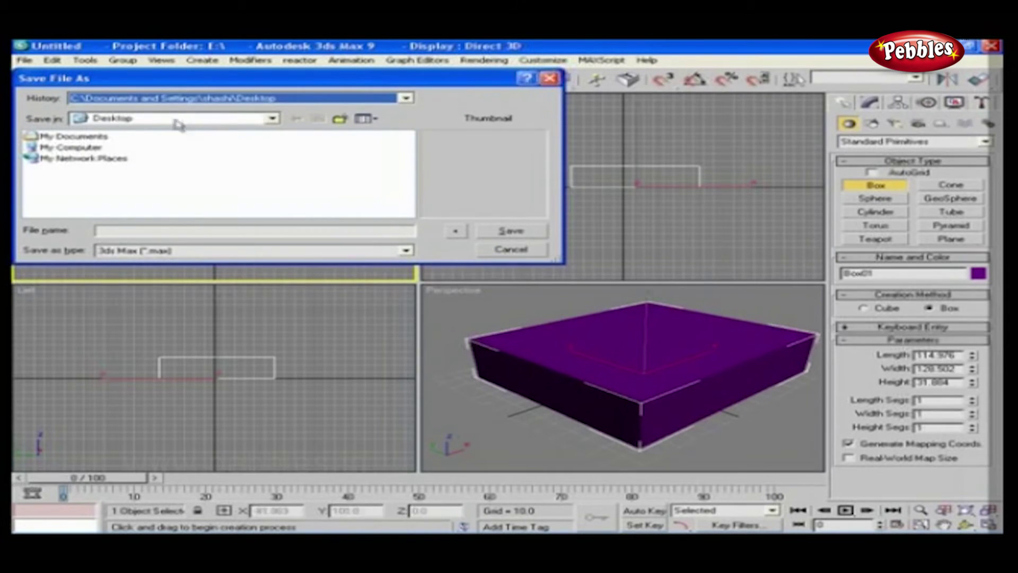
left_click(272, 118)
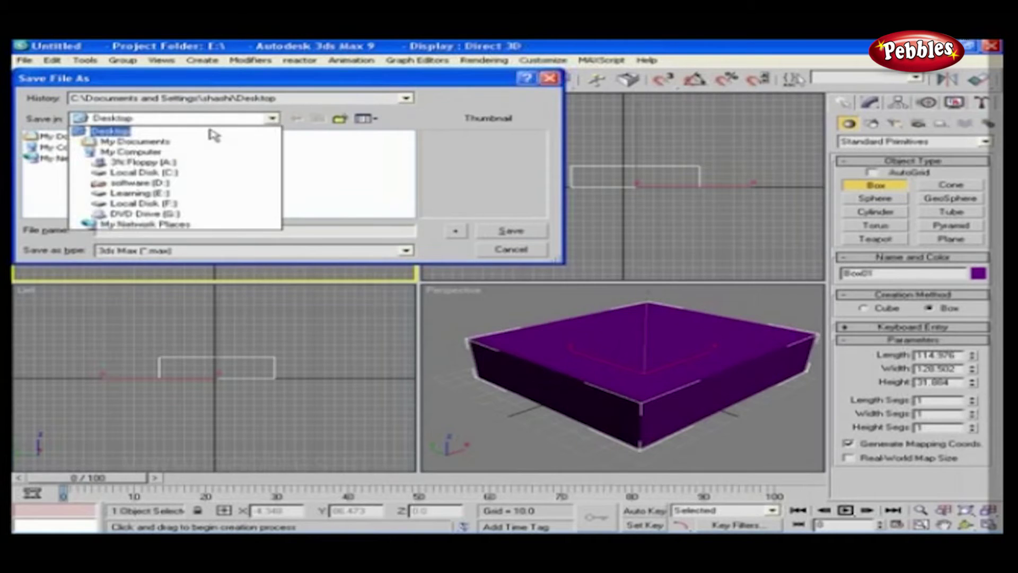
left_click(212, 132)
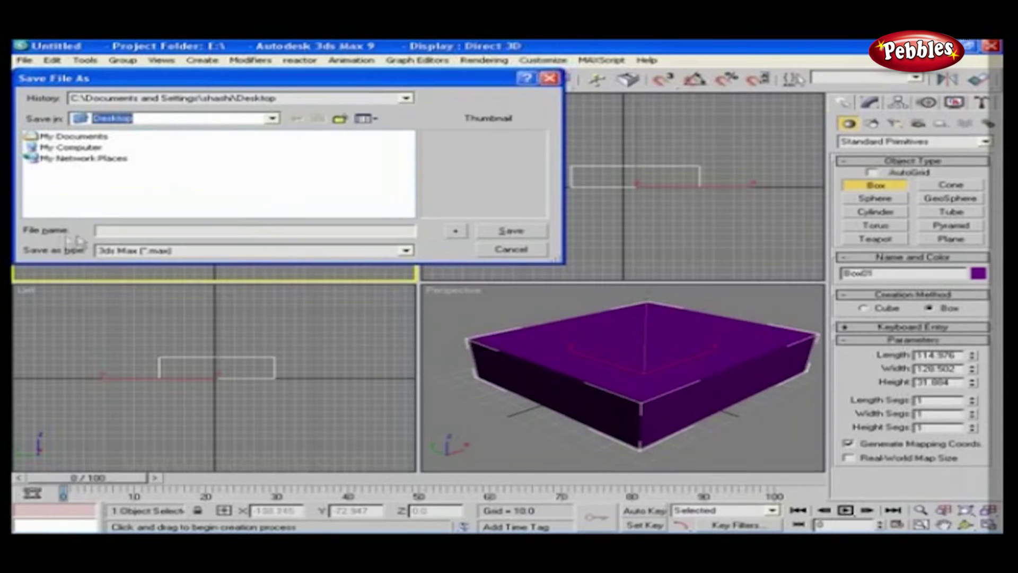
Step: Name the file Trty with the 3ds Max (*.max) save type
left_click(94, 232)
type("T")
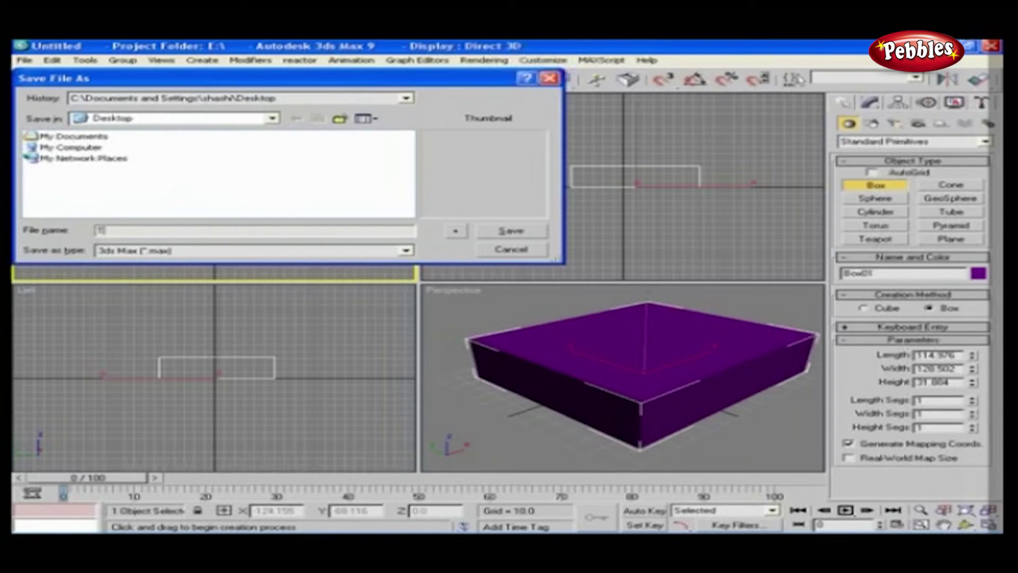
type("ray")
left_click(114, 252)
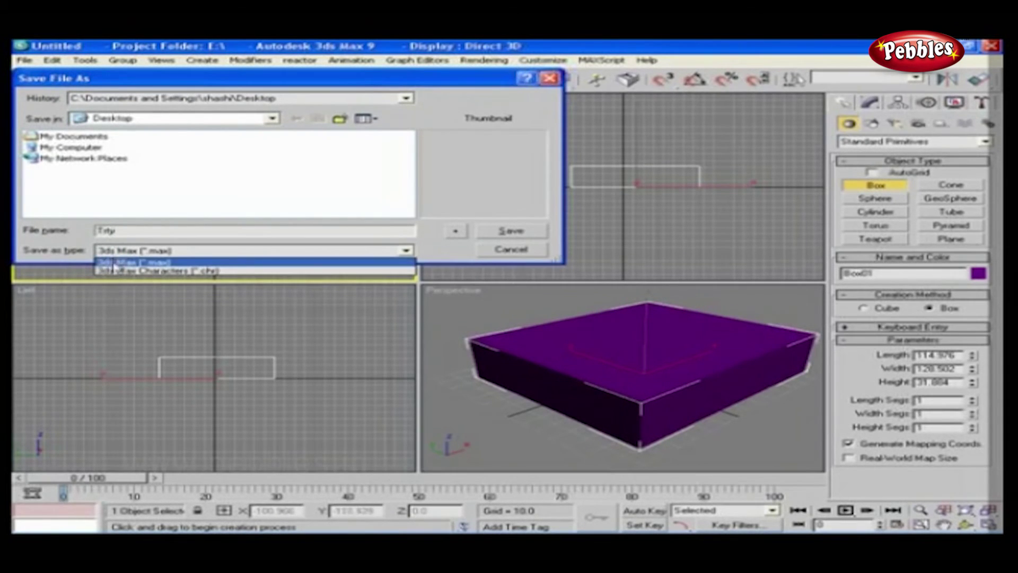
left_click(120, 265)
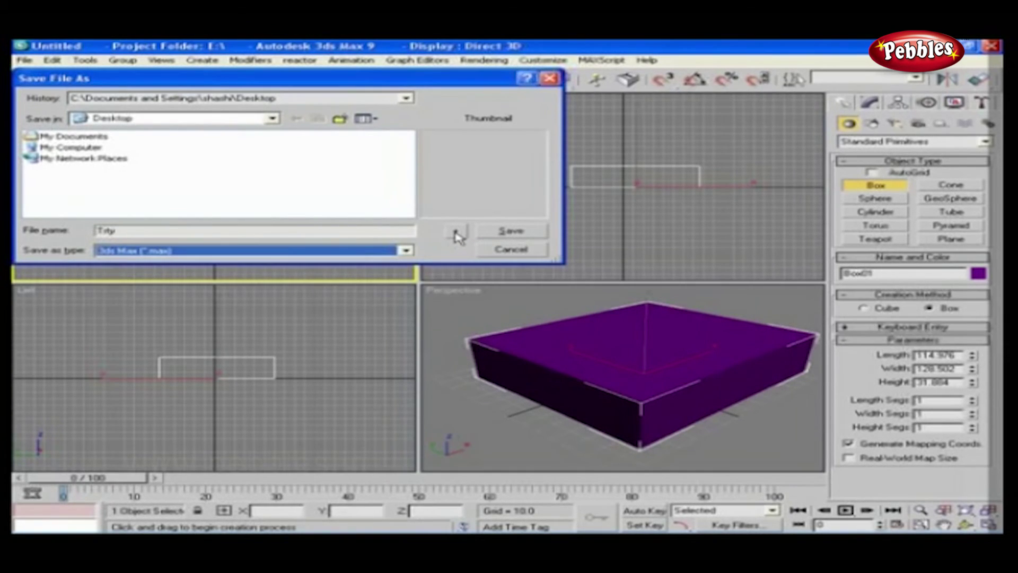
Step: Save Trty.max to the Desktop, then confirm clearing the box for a new untitled scene
left_click(497, 233)
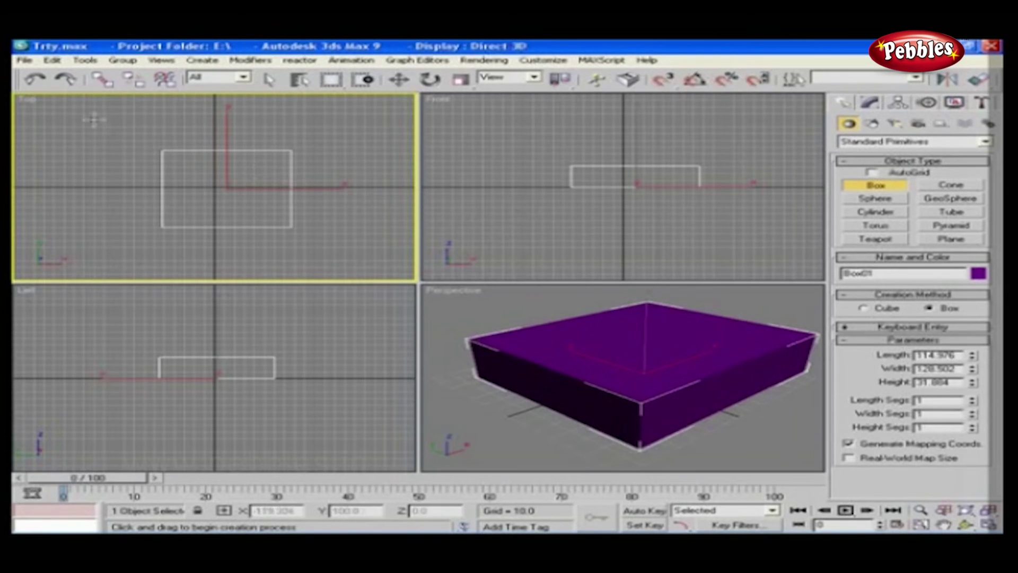
left_click(25, 60)
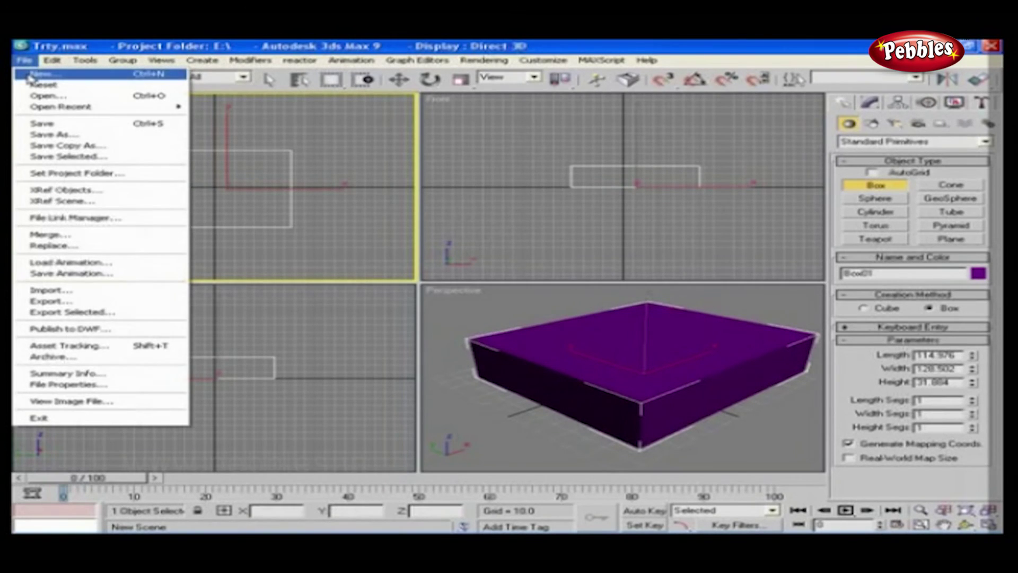
left_click(36, 72)
left_click(443, 329)
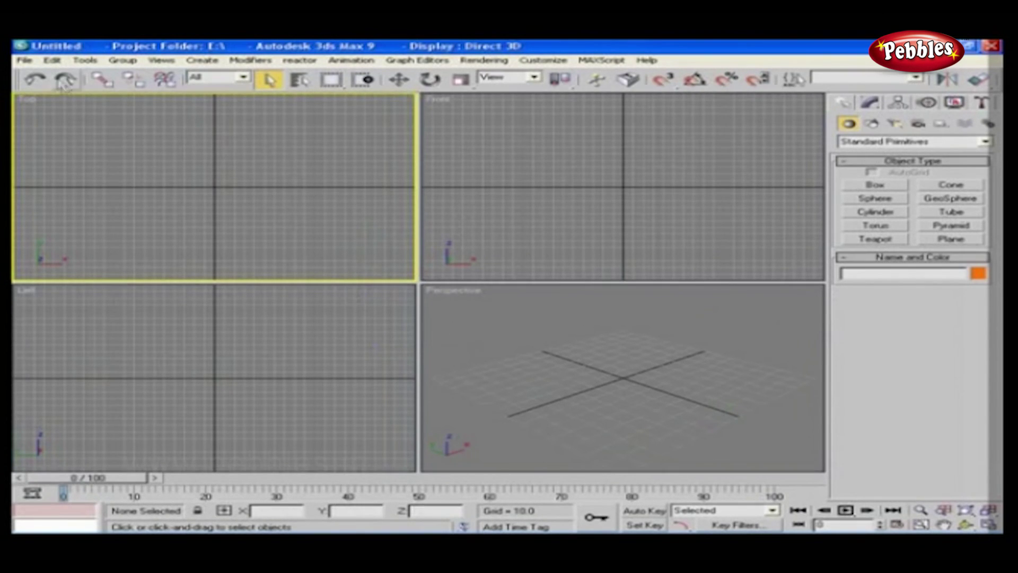
Step: Open Trty.max from the Desktop, bringing back the purple box
left_click(23, 60)
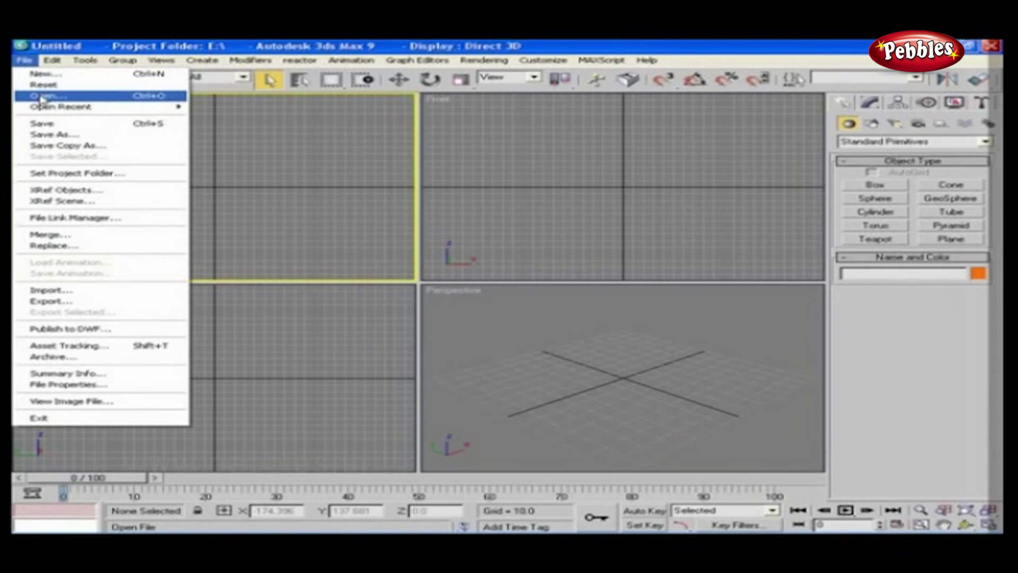
left_click(165, 97)
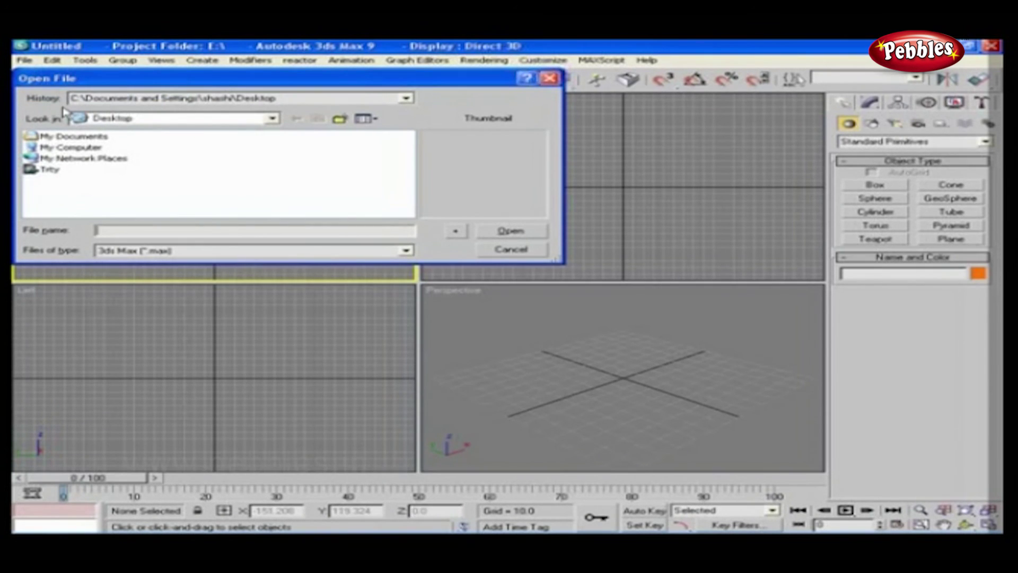
left_click(80, 118)
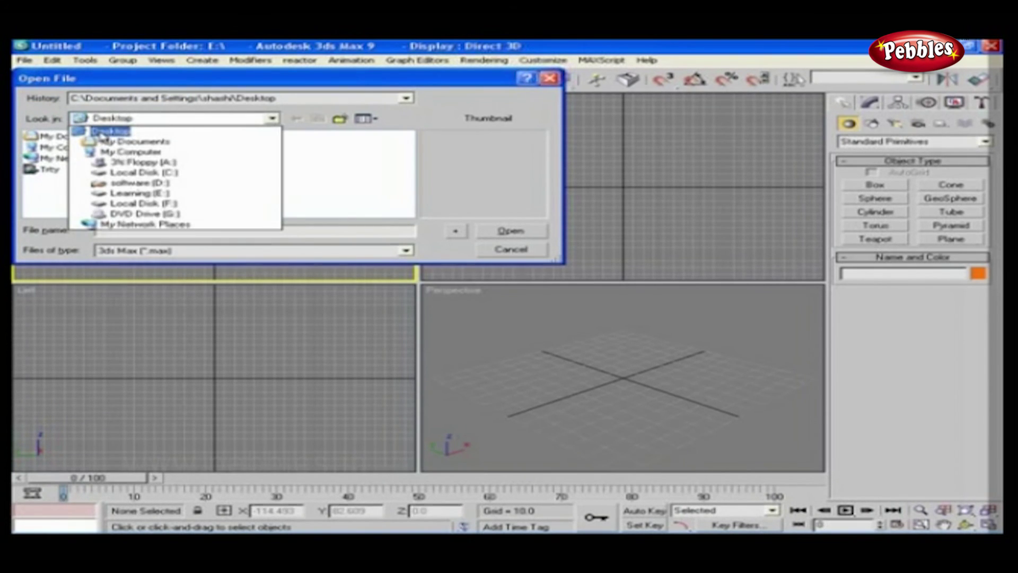
left_click(102, 134)
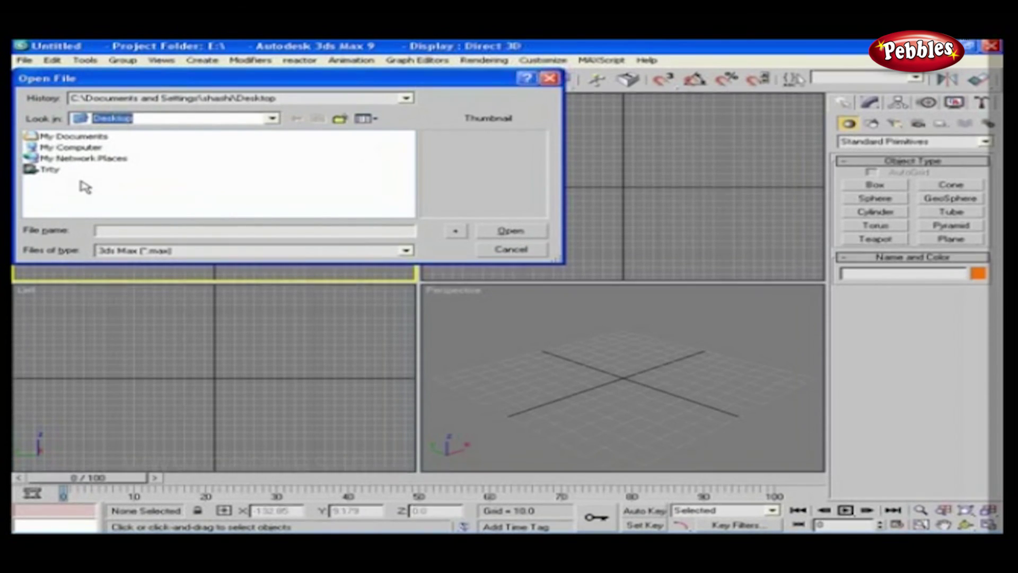
left_click(48, 169)
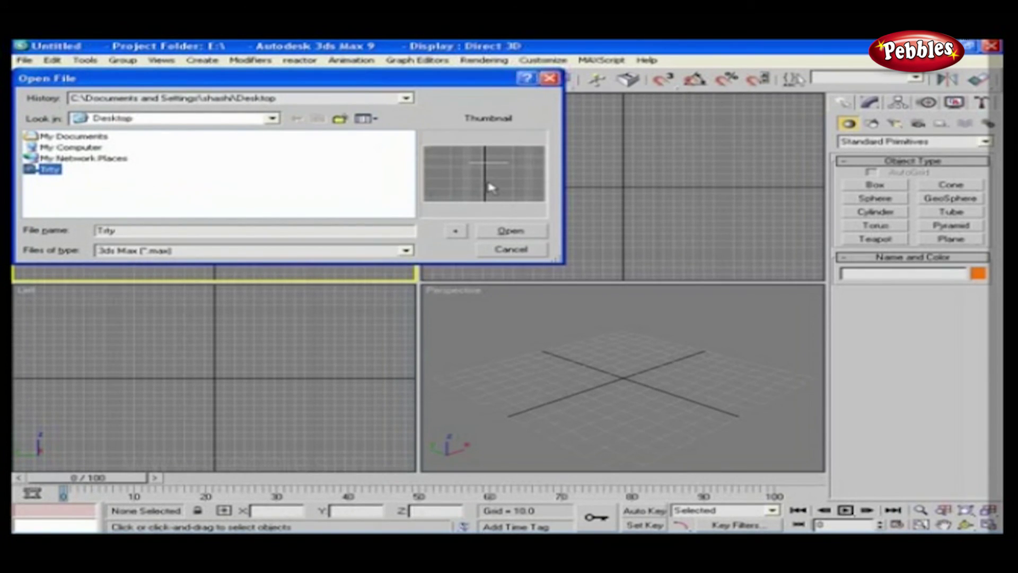
left_click(510, 231)
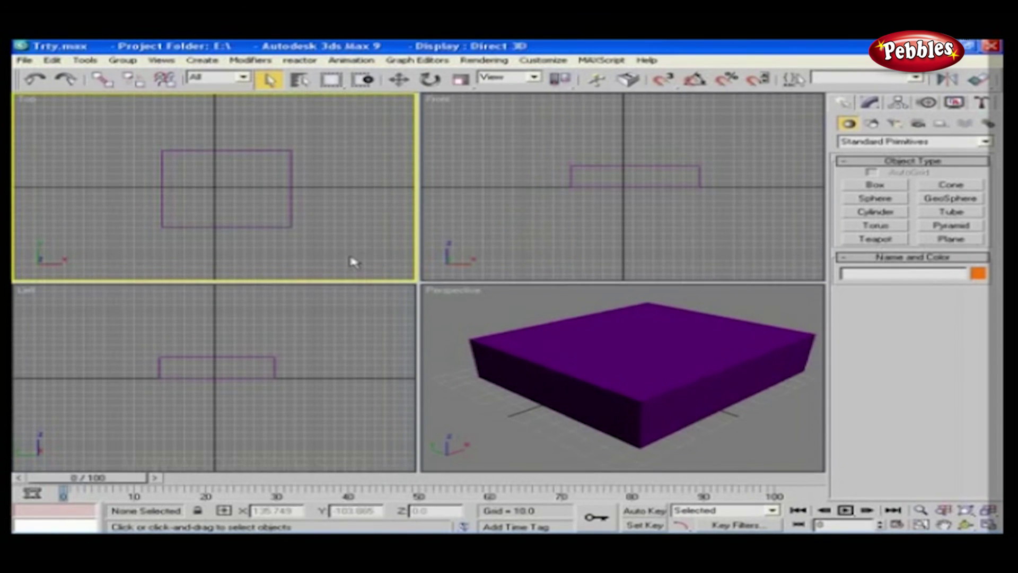
left_click(24, 60)
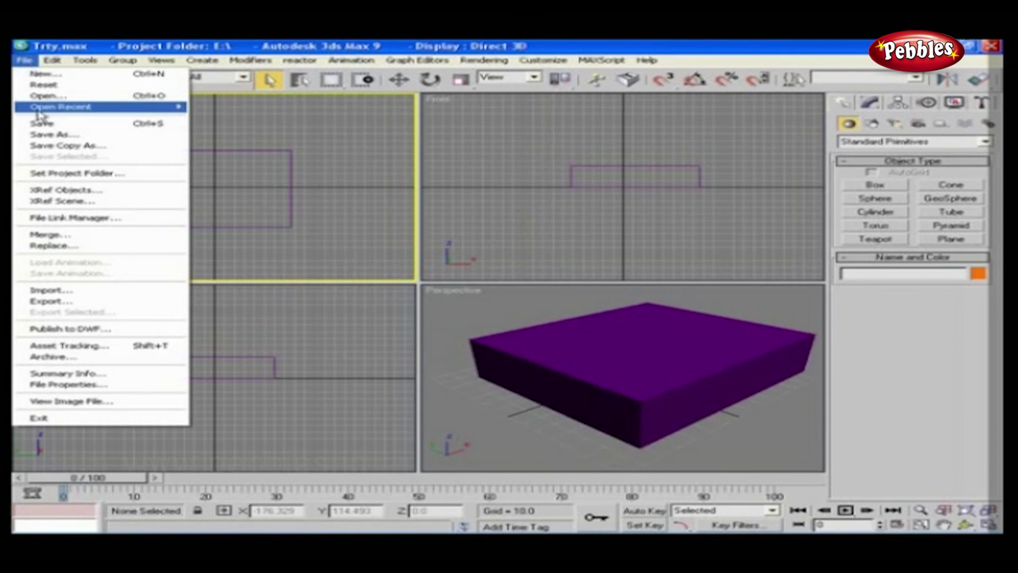
mouse_move(61, 106)
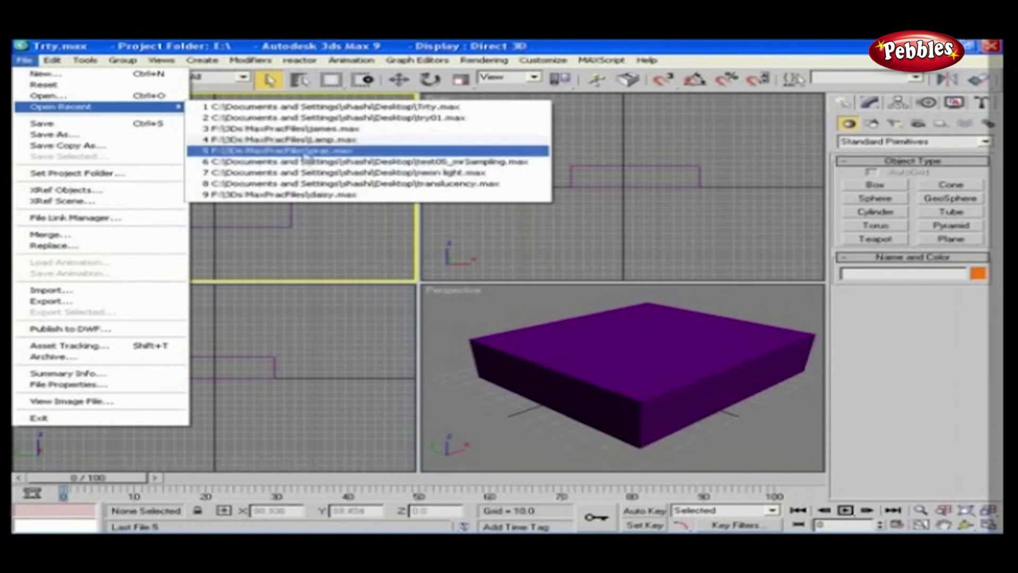
left_click(335, 231)
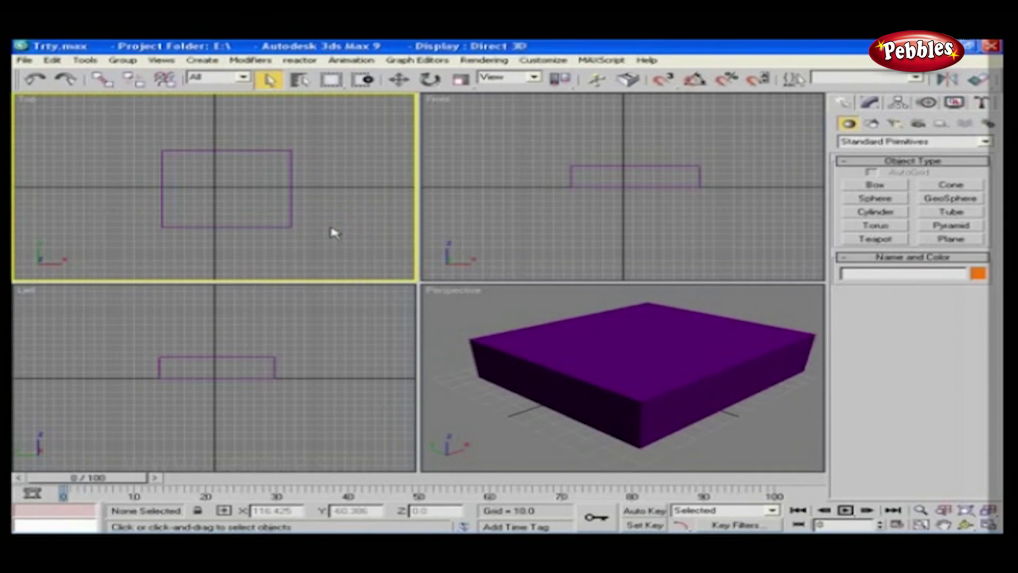